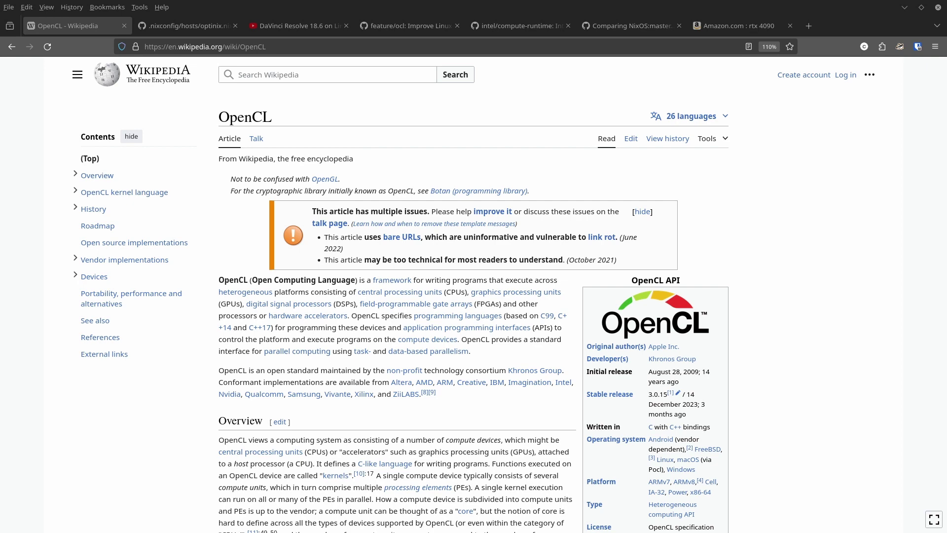
Show the optinix.nix config on GitHub and focus its code near the intel-compute-runtime line.
click(182, 26)
click(611, 235)
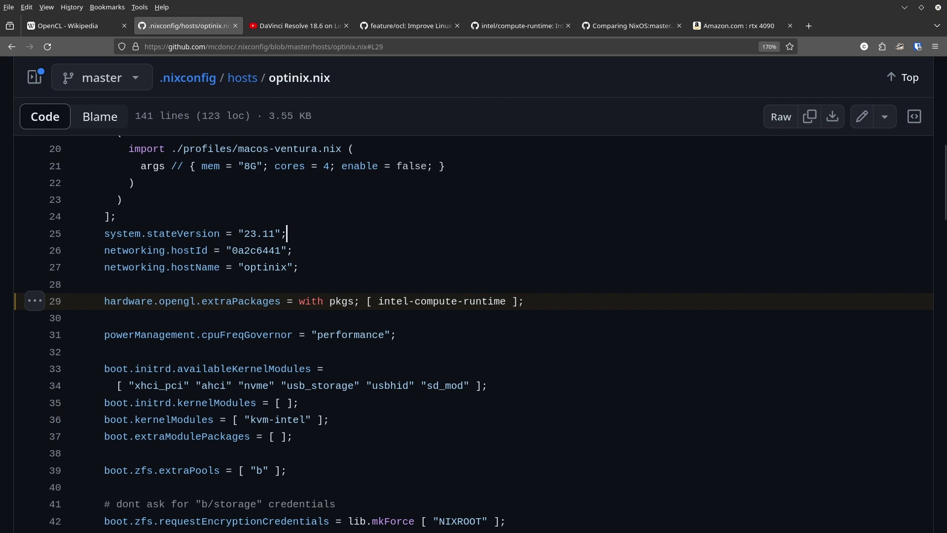
Run clinfo|head -3 to confirm one Intel OpenCL platform, then switch to DaVinci Resolve.
key(F12)
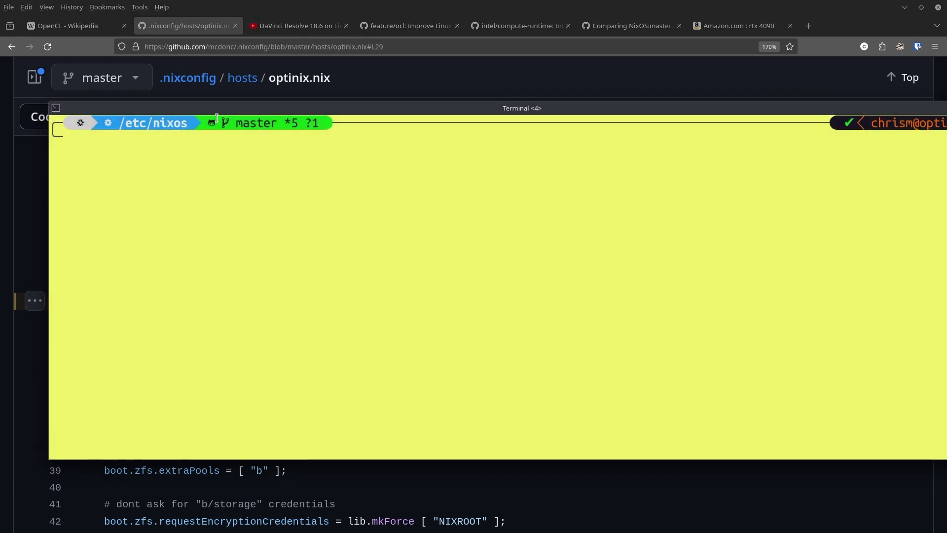
text(clinfo|head -3)
key(Return)
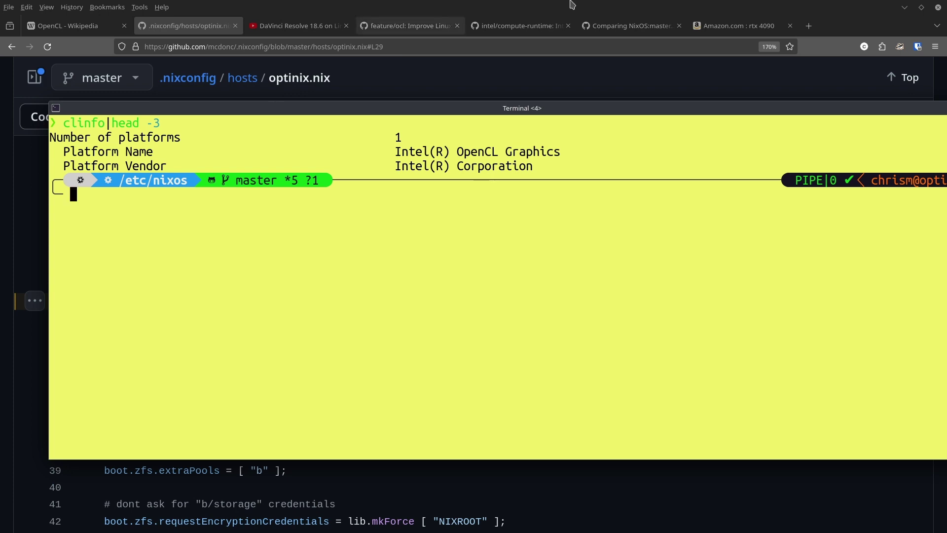
key(F12)
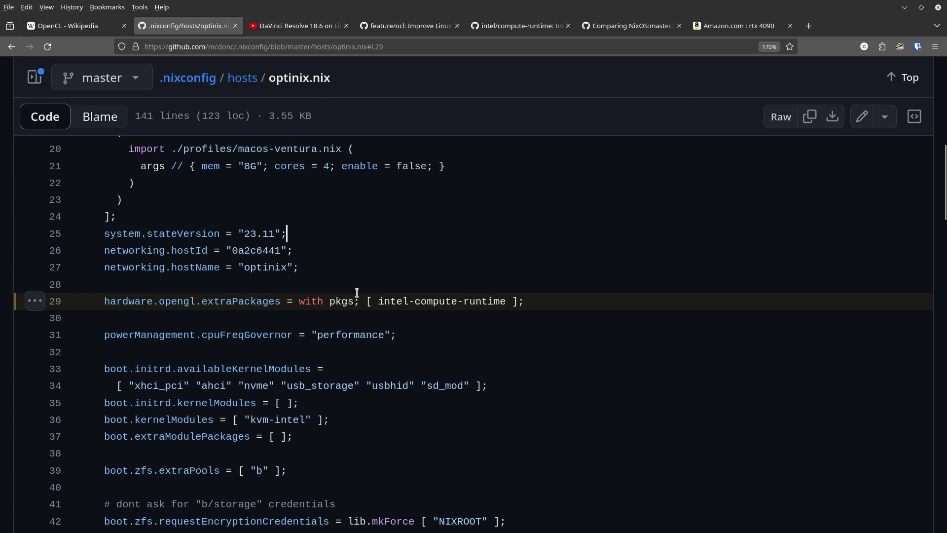
key(alt+Tab)
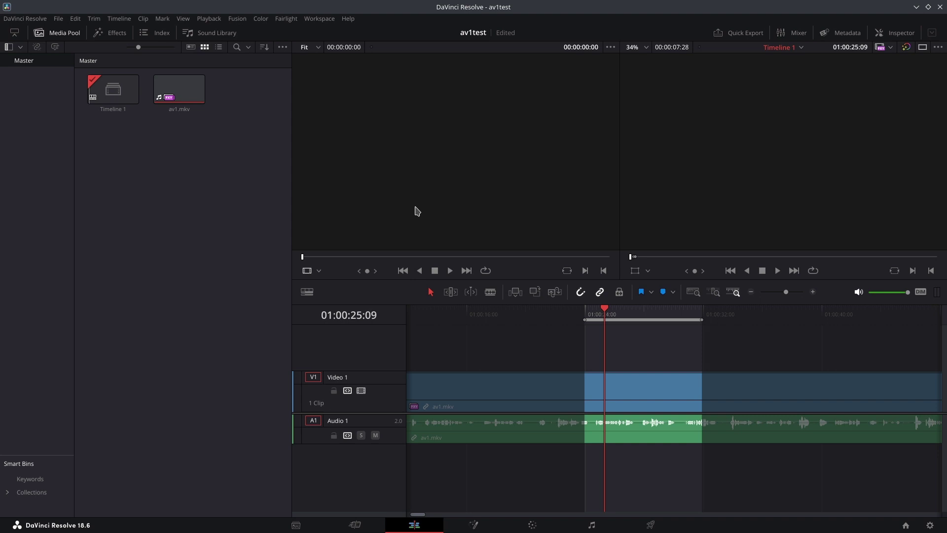
View the av1test Deliver page, then return to optinix.nix in the browser.
click(653, 525)
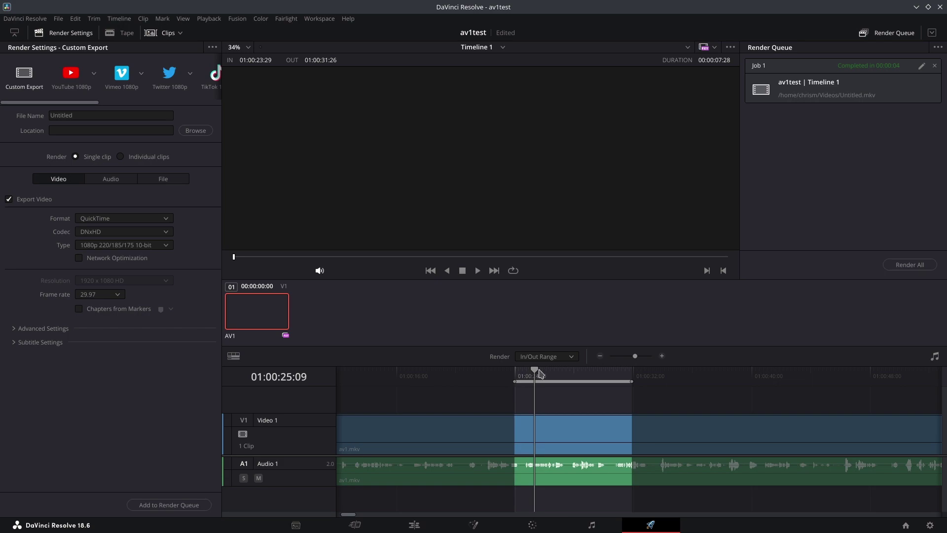
key(alt+Tab)
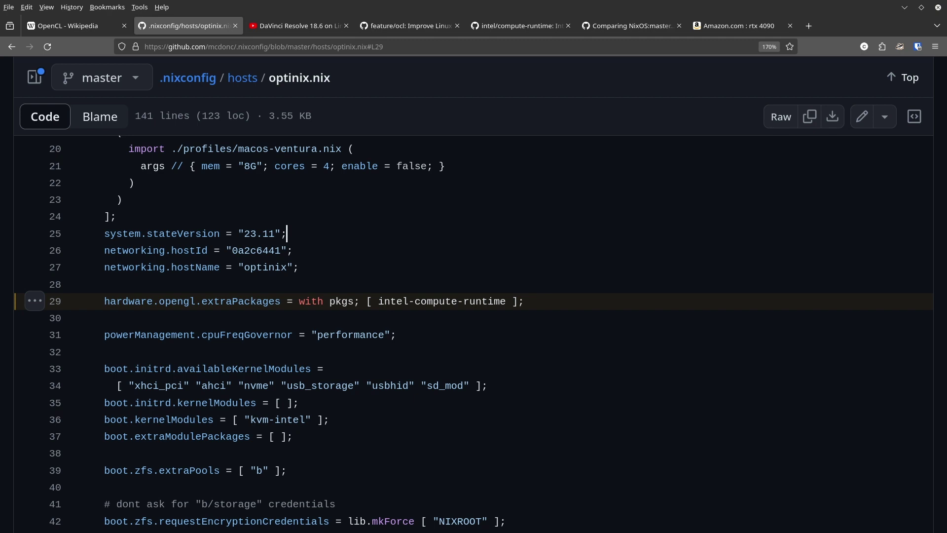
Read through the description of intel/compute-runtime PR #673 on CL/GL sharing support.
key(ctrl+Tab)
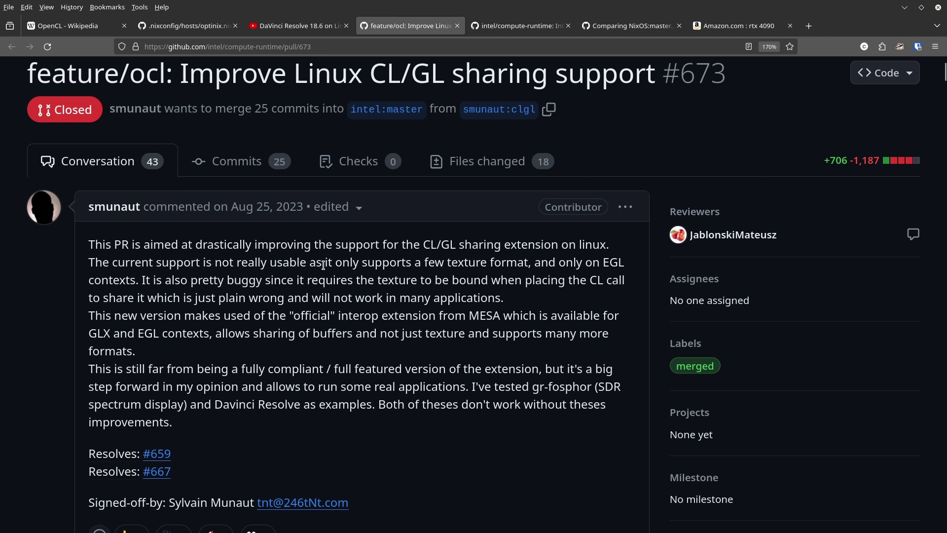
scroll(182, 295, down, 2)
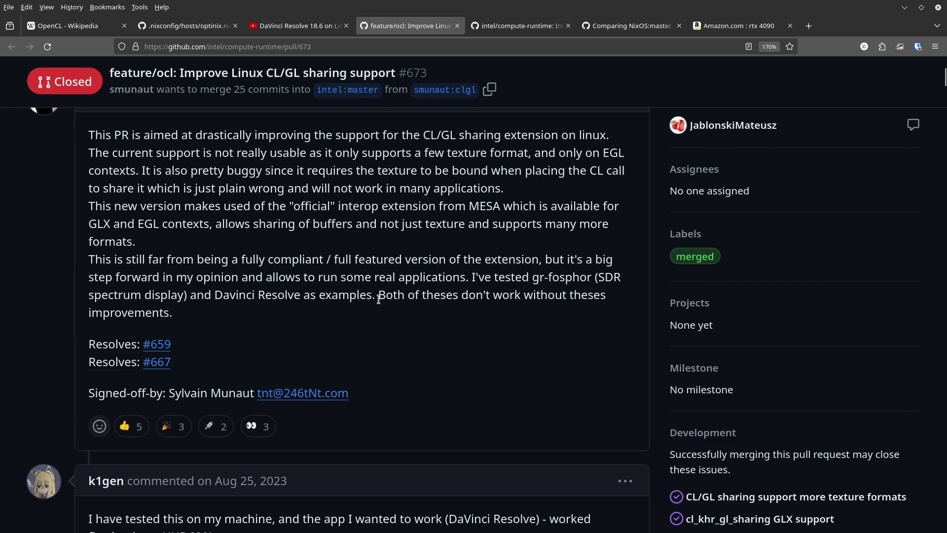
scroll(464, 283, up, 4)
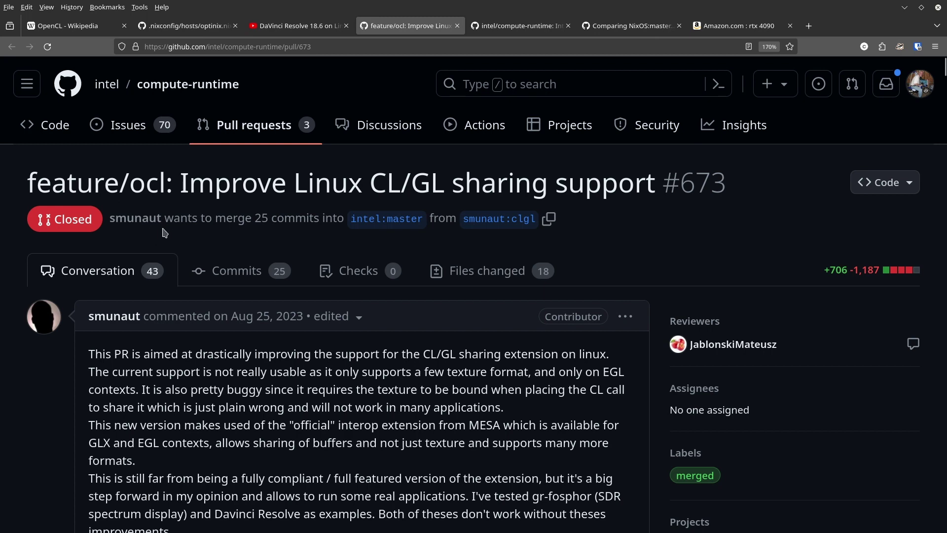
Find the CL/GL sharing commit in git log by searching 'tnt', then show the nixpkgs comparison page.
key(F12)
text(git log)
key(Return)
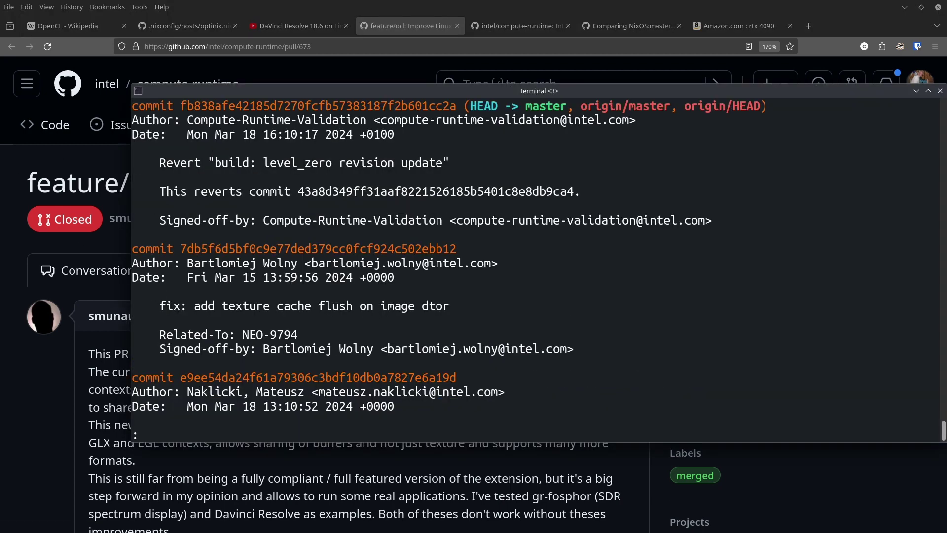
text(/tnt)
key(Return)
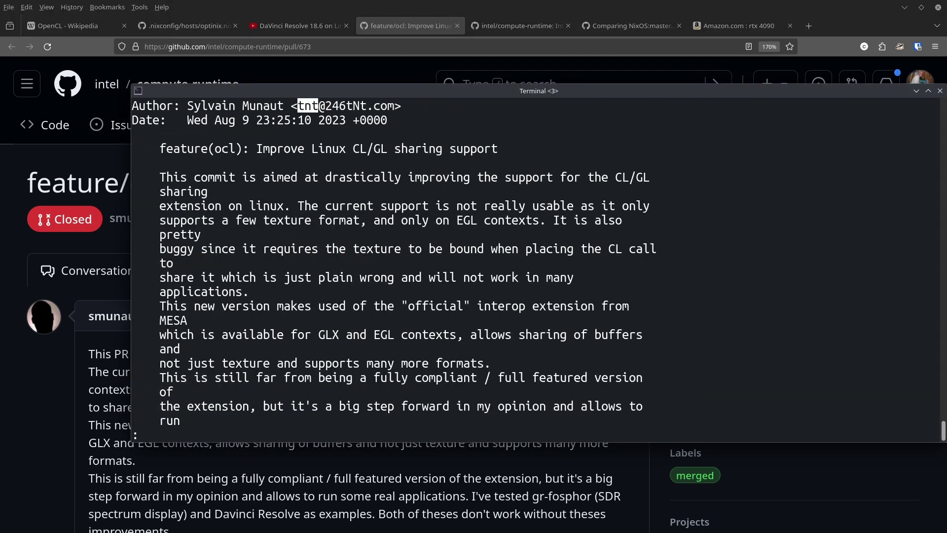
key(q)
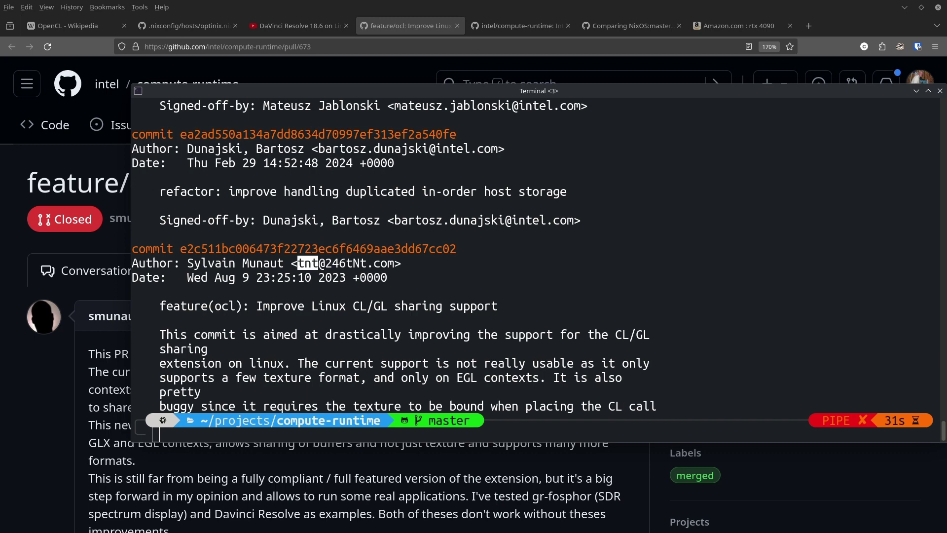
click(627, 26)
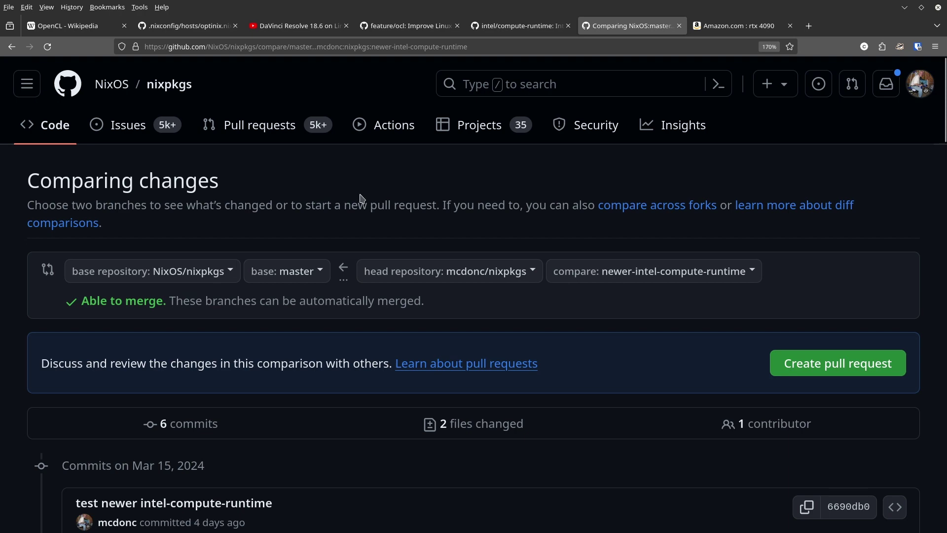
Check the store's intel-compute-runtime 23.30.26918.20 version, then bring forward the git history terminal.
key(alt+Tab)
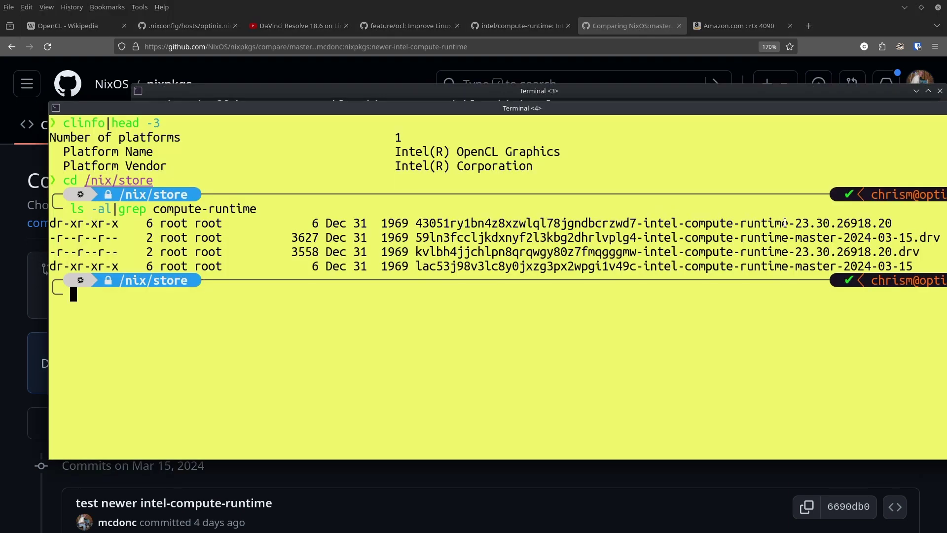
drag(796, 223, 892, 223)
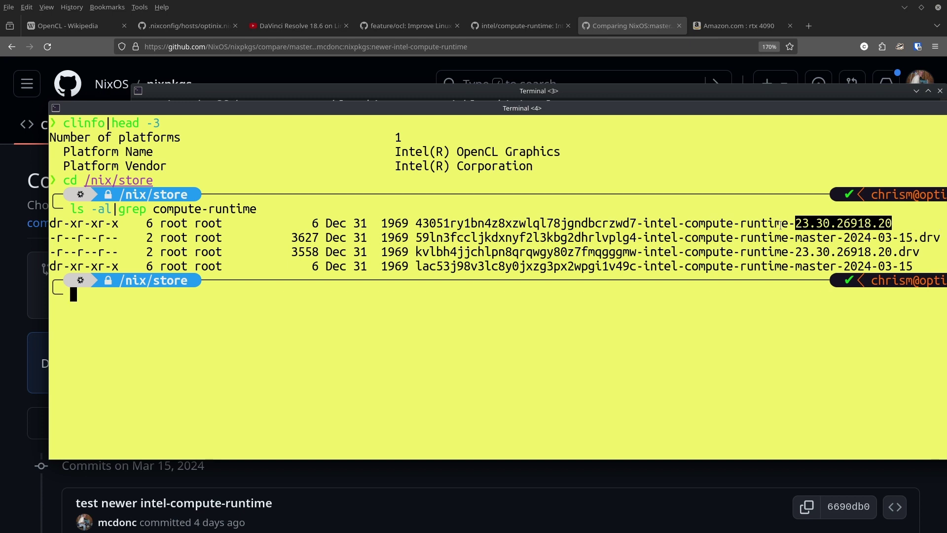
click(815, 229)
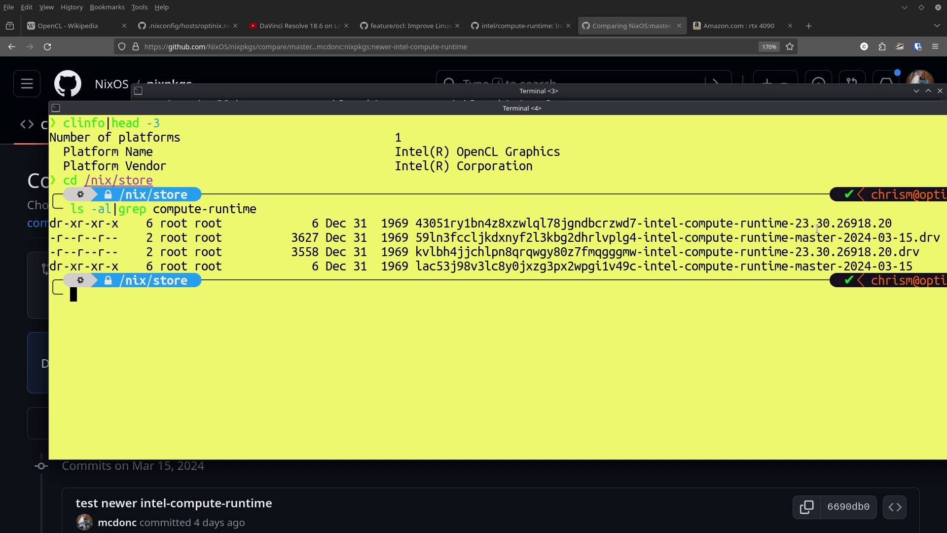
click(41, 316)
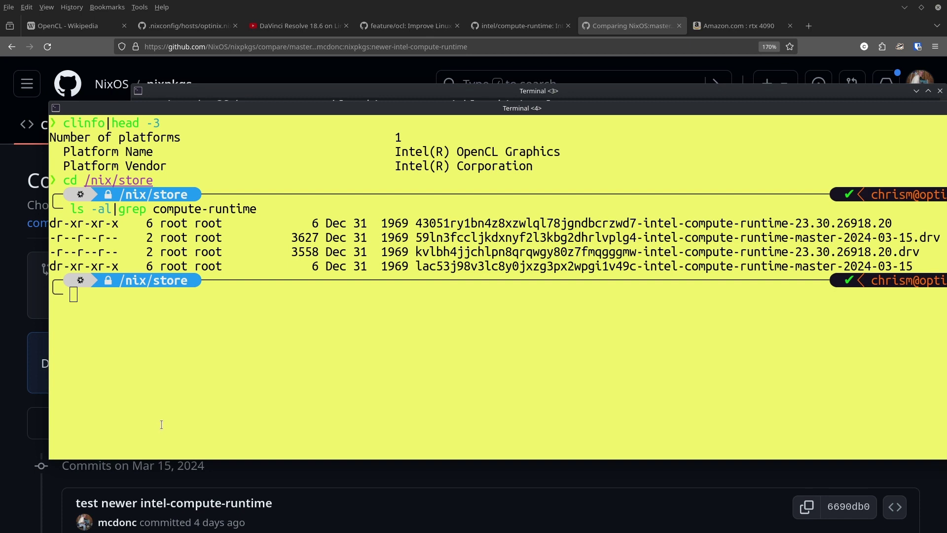
key(alt+Tab)
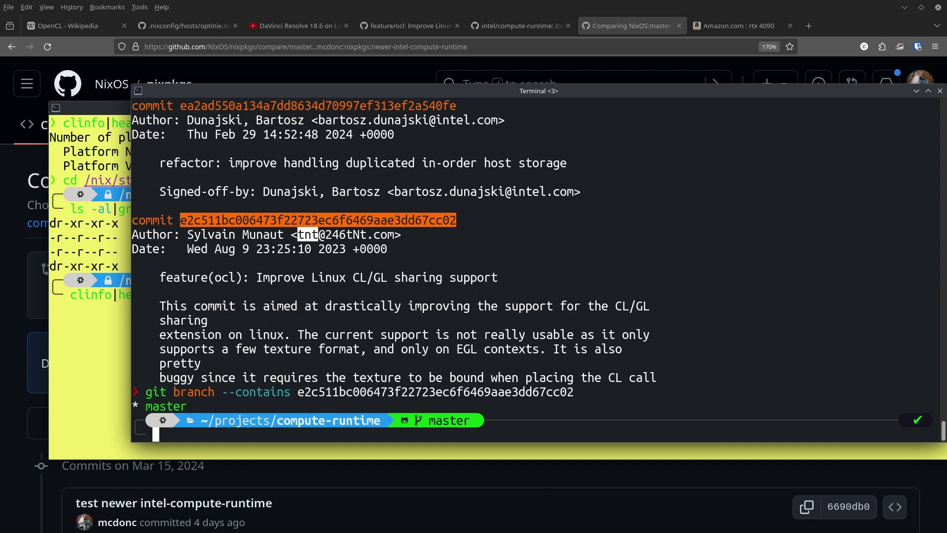
Reopen the compute-runtime commit history and page back to the mid-March 2024 commits.
text(nix)
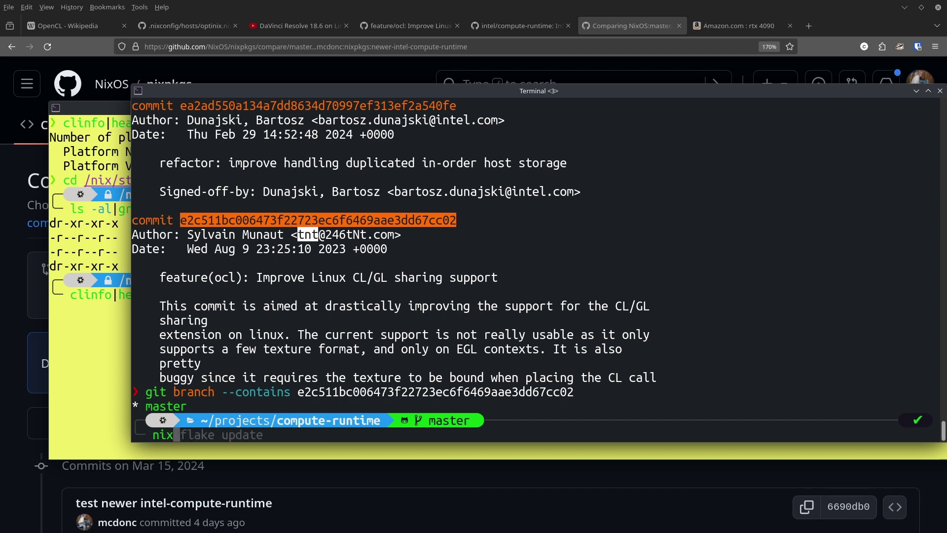
key(Return)
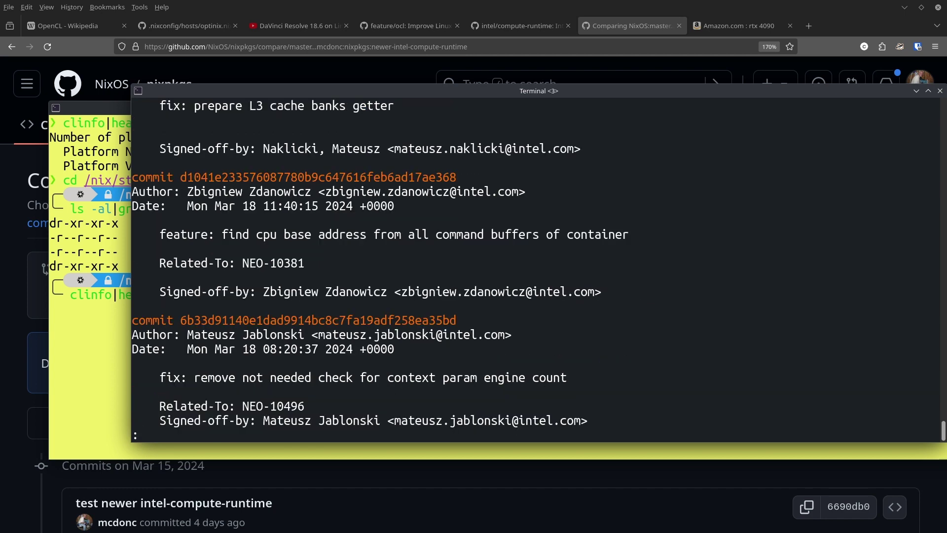
key(space)
key(space)
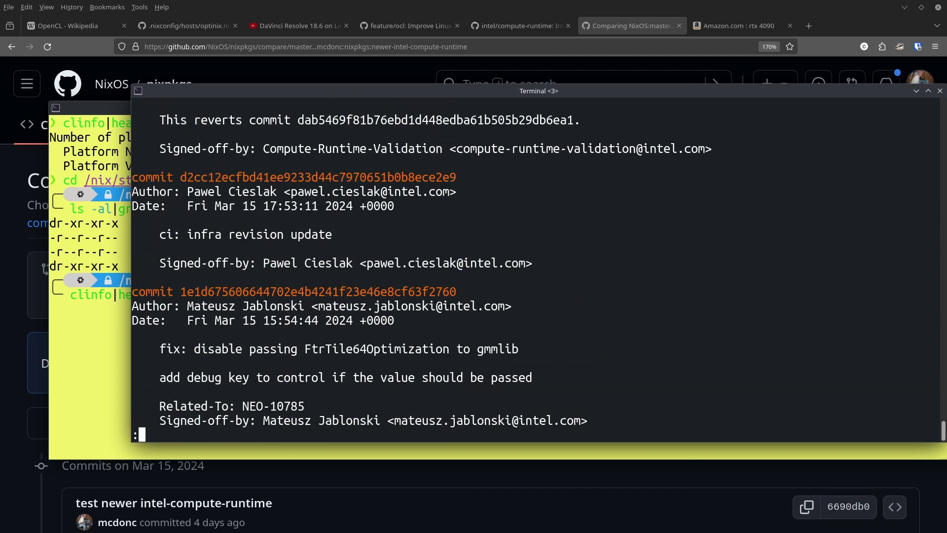
key(space)
key(space)
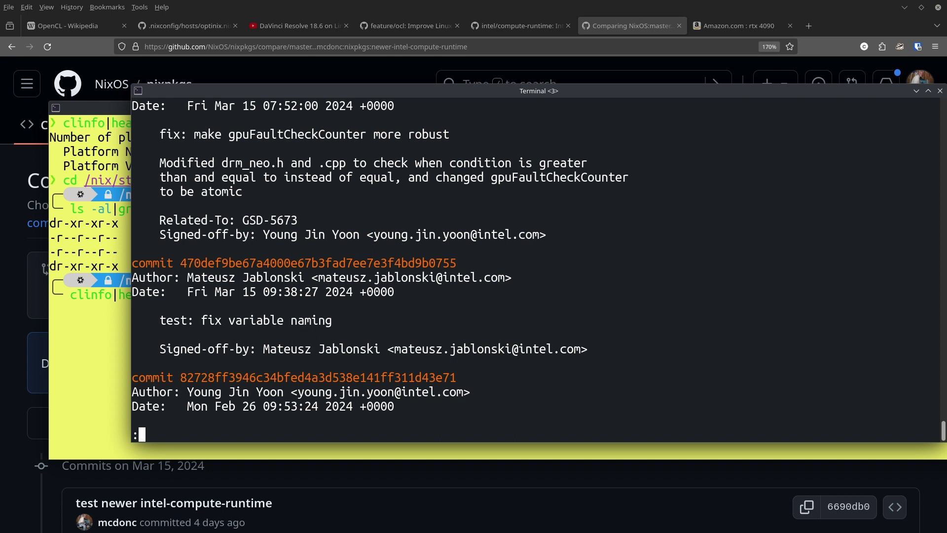
key(q)
text(w)
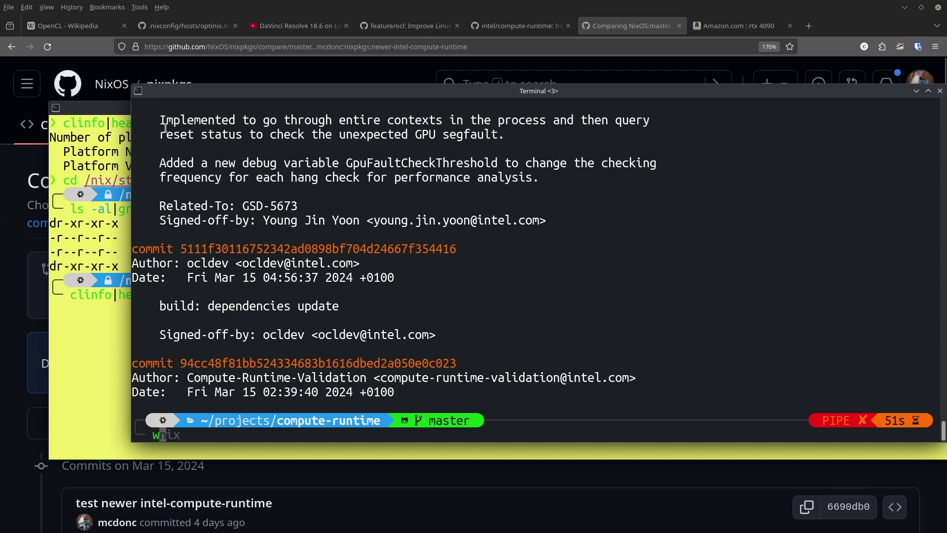
Scroll to the intel-compute-runtime diff and select the pinned rev hash on line 27.
click(303, 254)
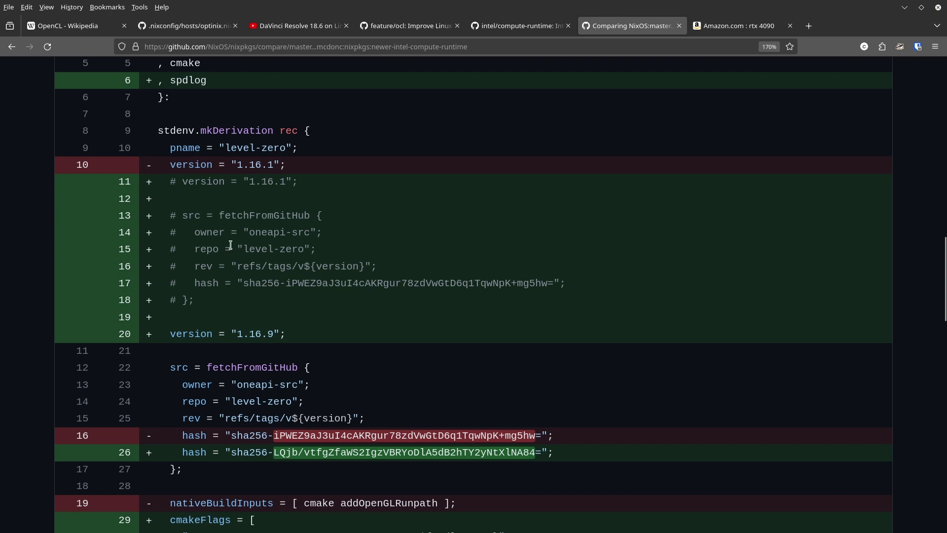
scroll(229, 246, down, 15)
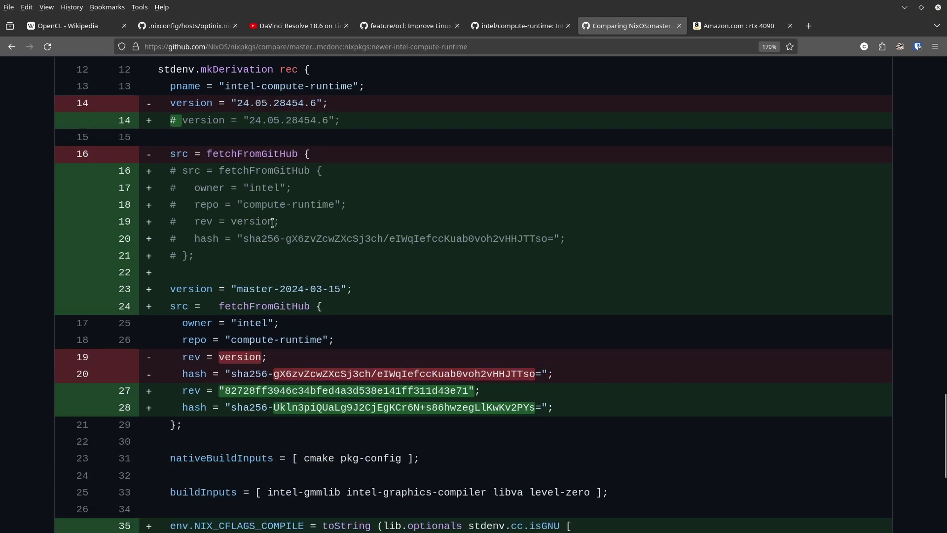
drag(228, 391, 468, 390)
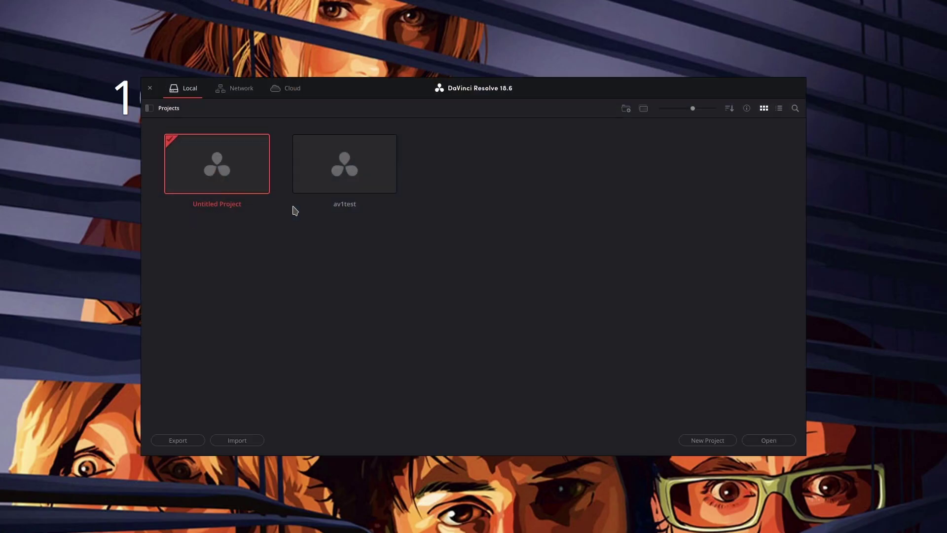
Open the av1test project, dismiss the GPU memory full warning, and preview av1.mkv.
double_click(318, 174)
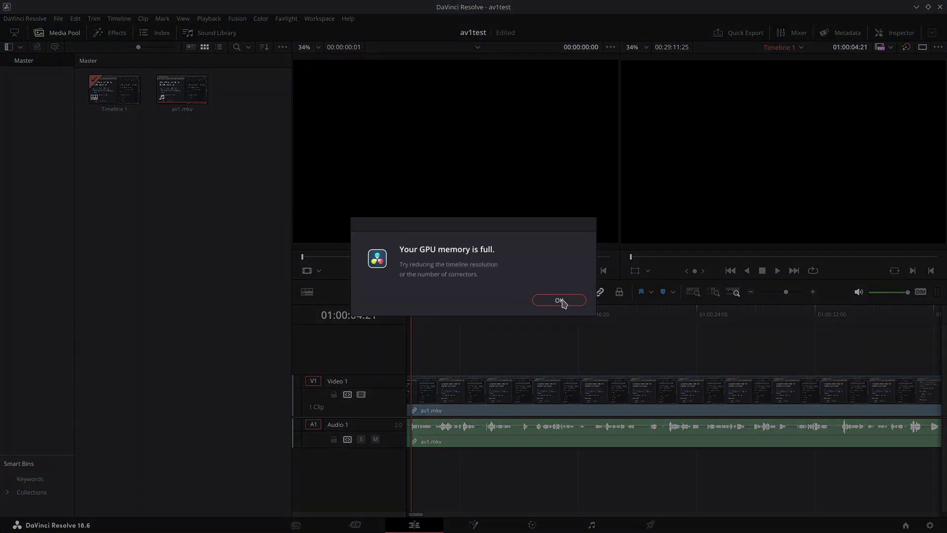
click(559, 301)
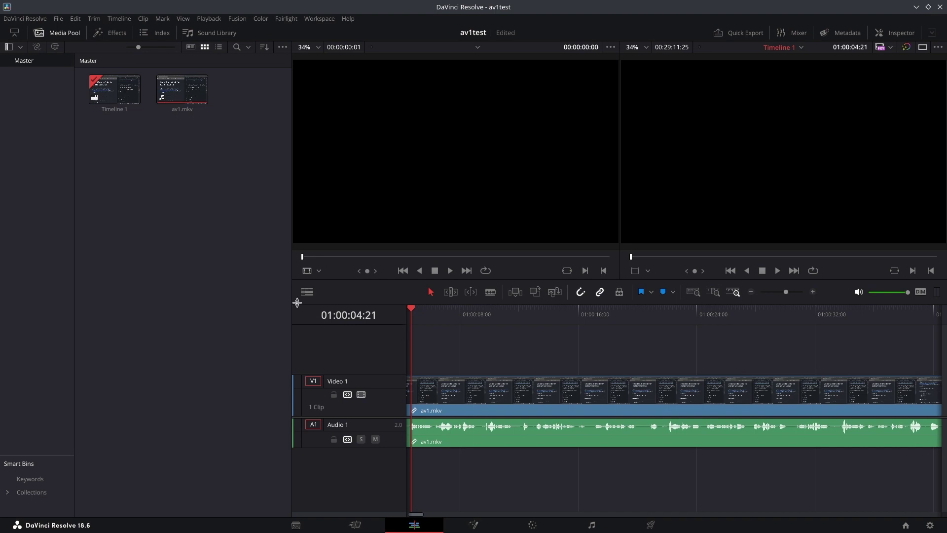
click(188, 96)
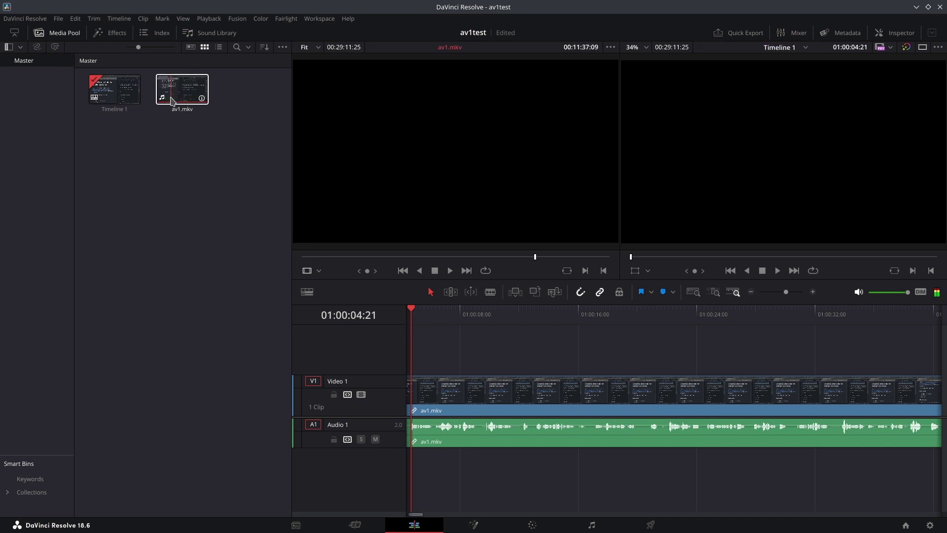
click(237, 158)
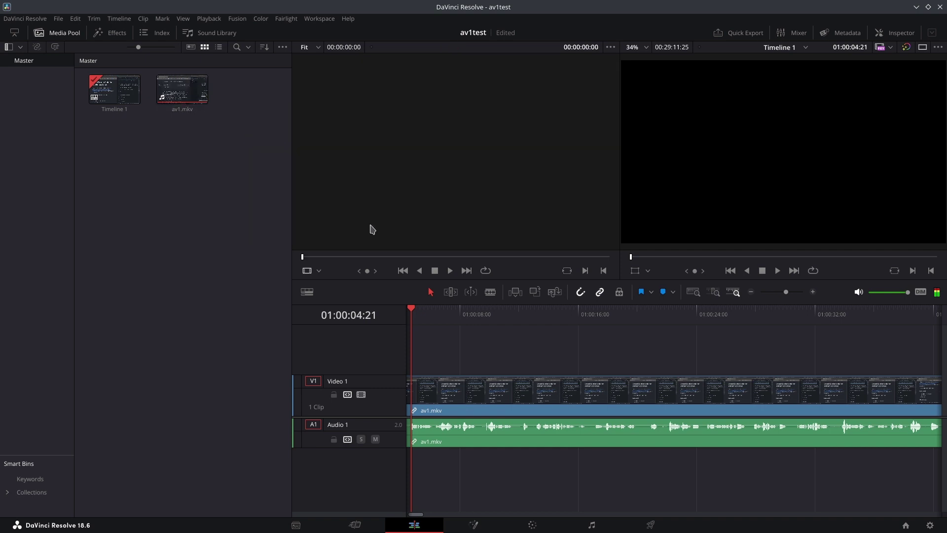
Play Timeline 1 from near its start until 01:00:13:25; no picture appears.
click(422, 320)
key(space)
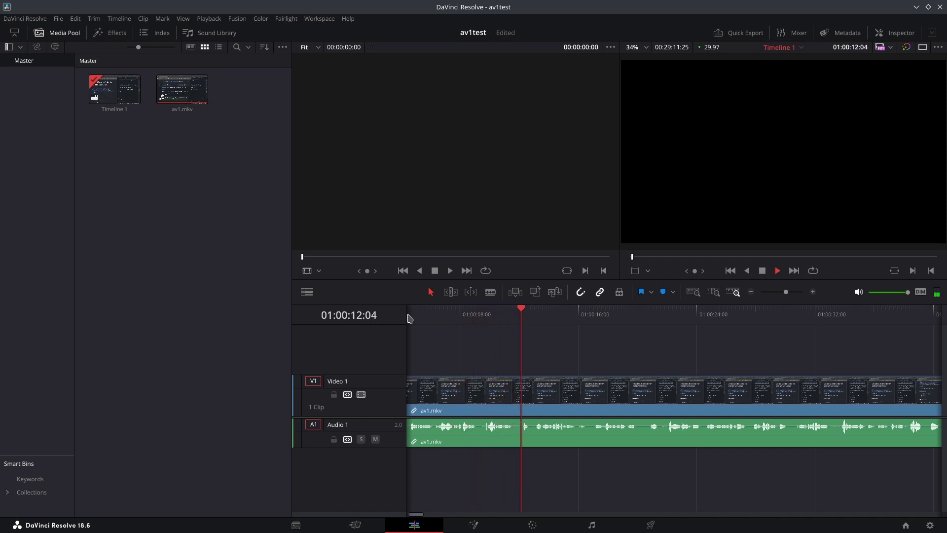
key(space)
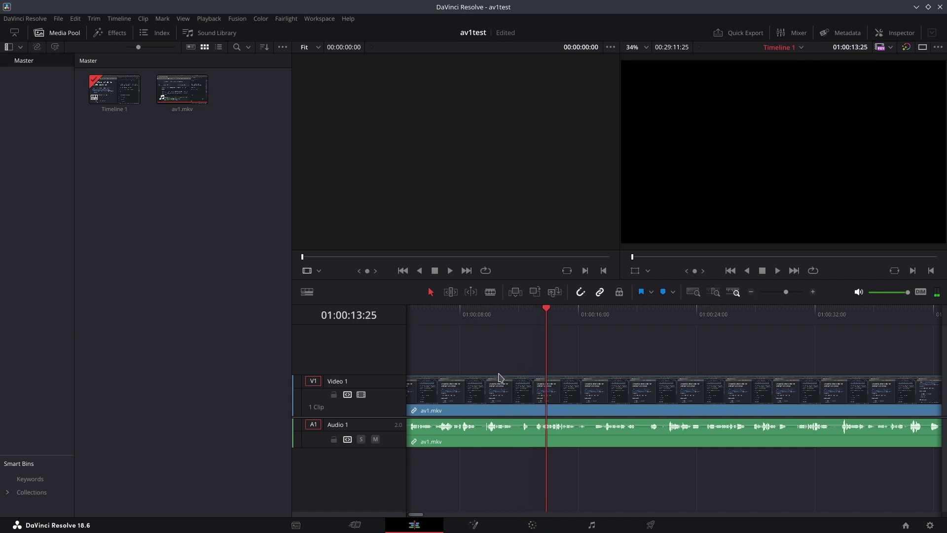
Check the av1.mkv clip's end, select it, and scrub the playhead to 01:00:13:15.
mouse_move(416, 516)
mouse_down()
mouse_move(777, 514)
mouse_move(927, 485)
mouse_up()
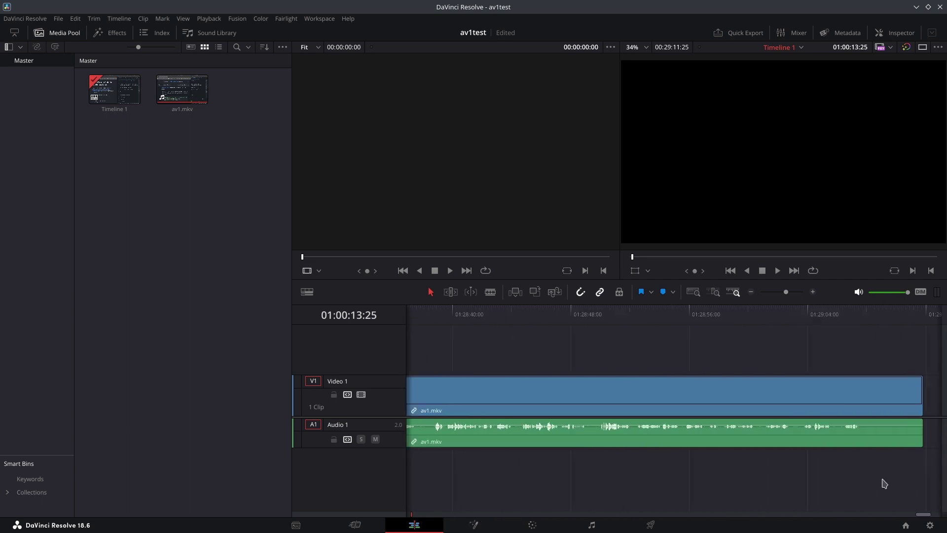
drag(926, 485, 486, 384)
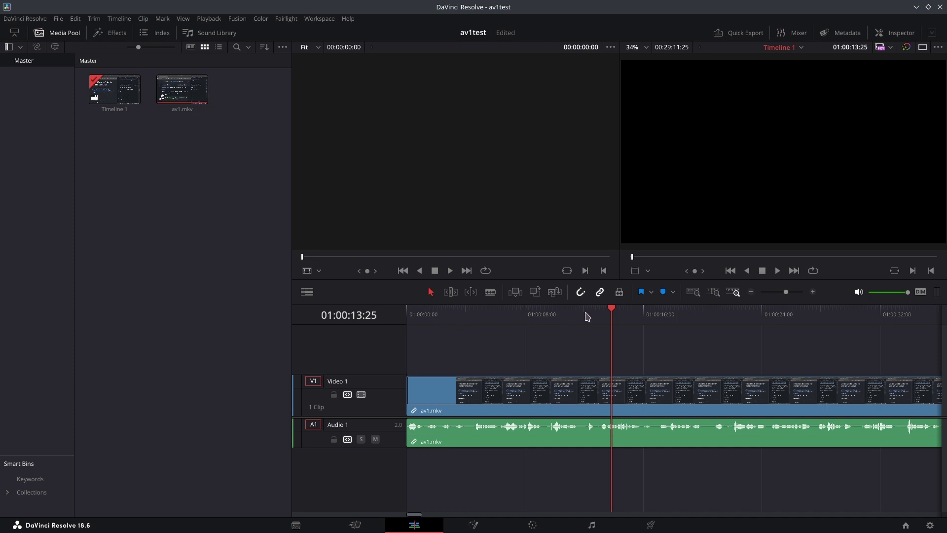
click(701, 405)
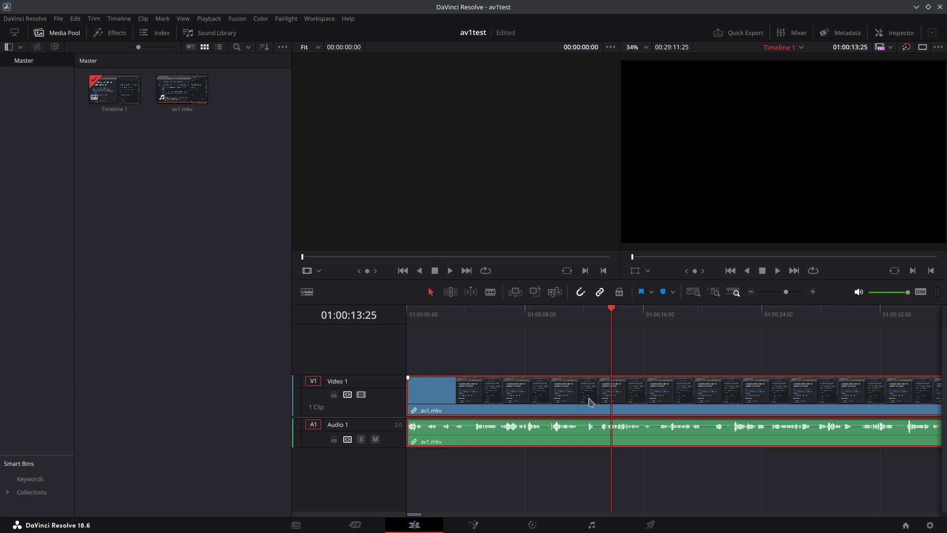
drag(612, 314, 579, 314)
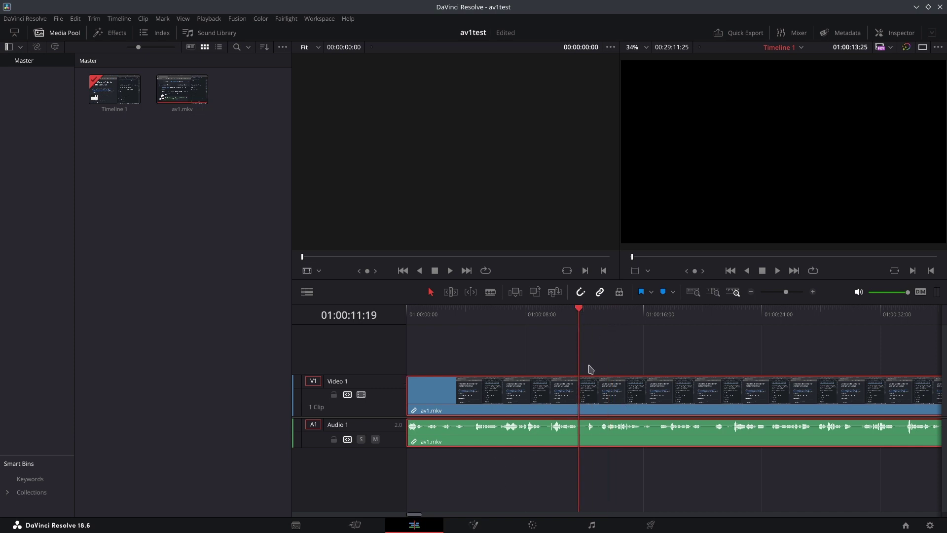
click(606, 314)
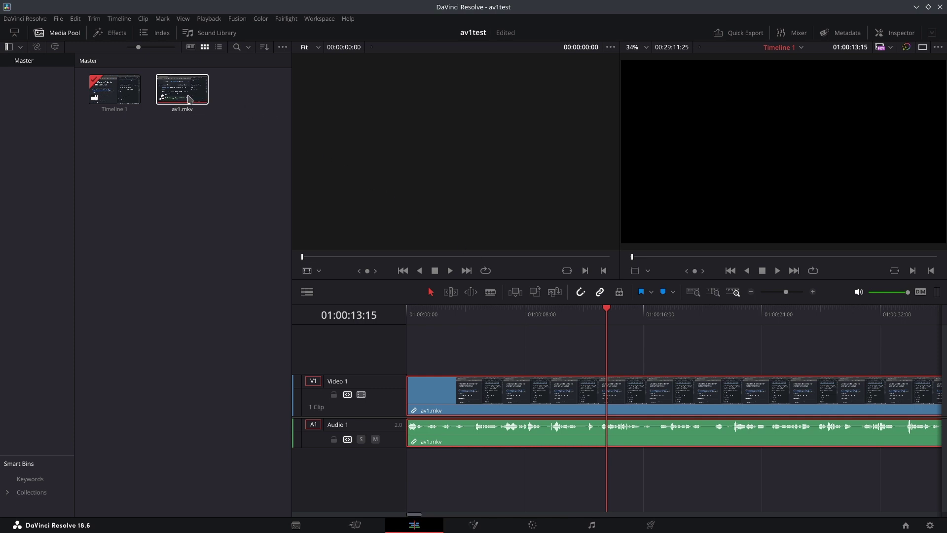
click(20, 18)
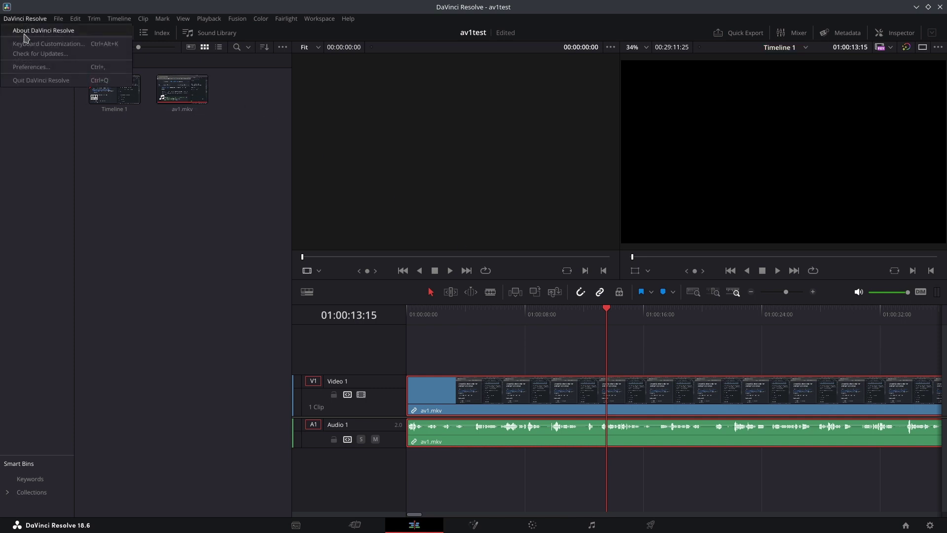
click(35, 66)
click(332, 113)
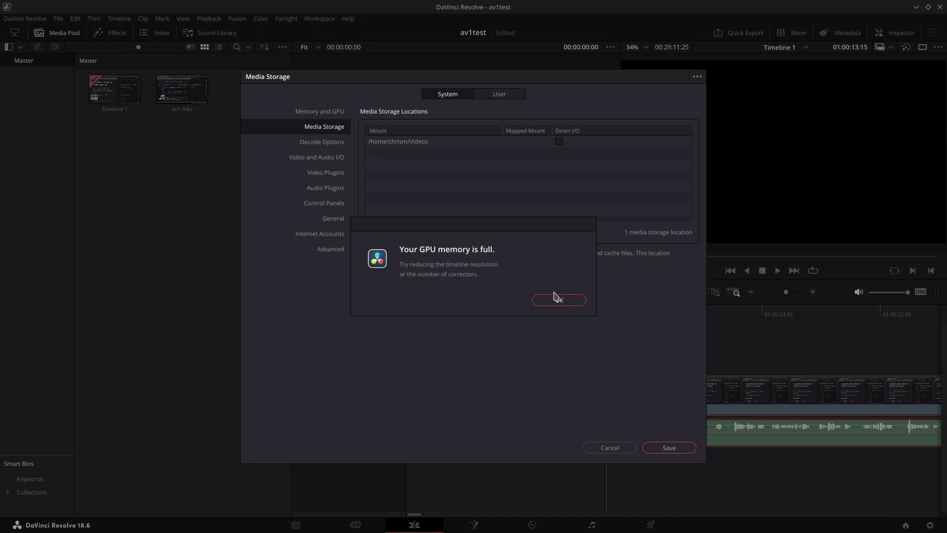
click(558, 299)
click(325, 115)
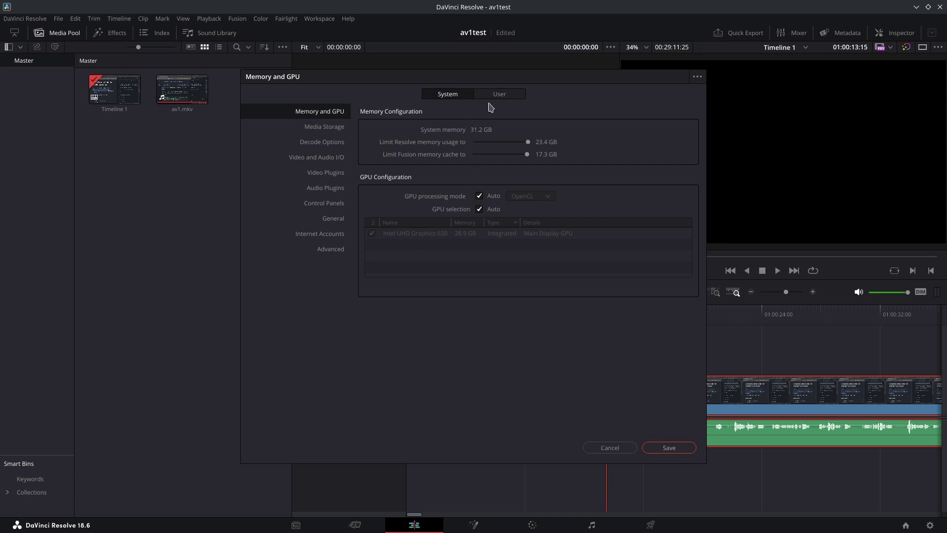
click(333, 148)
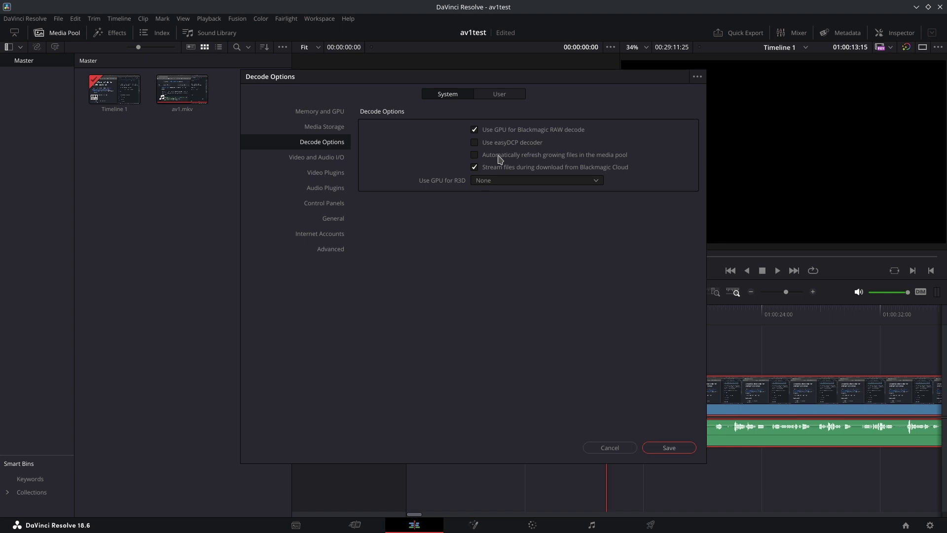
click(335, 161)
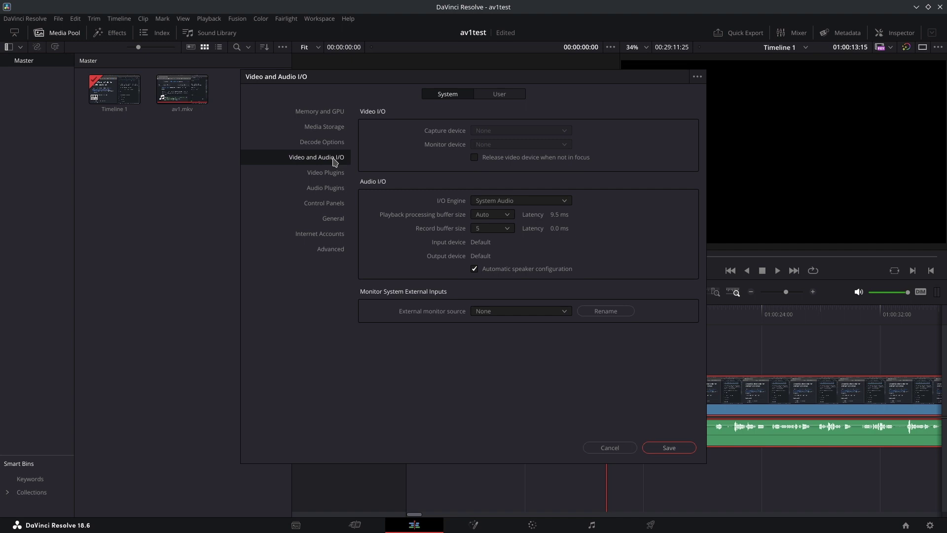
click(333, 114)
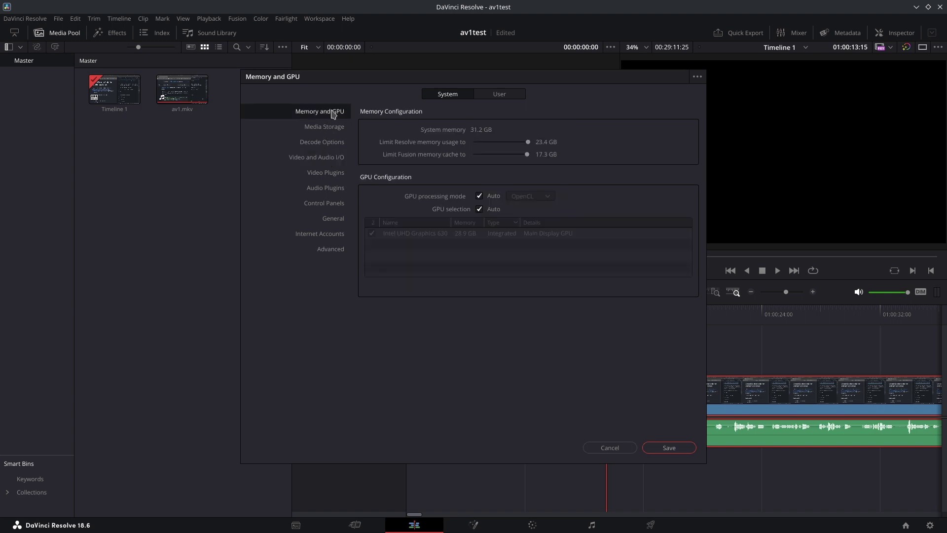
click(477, 97)
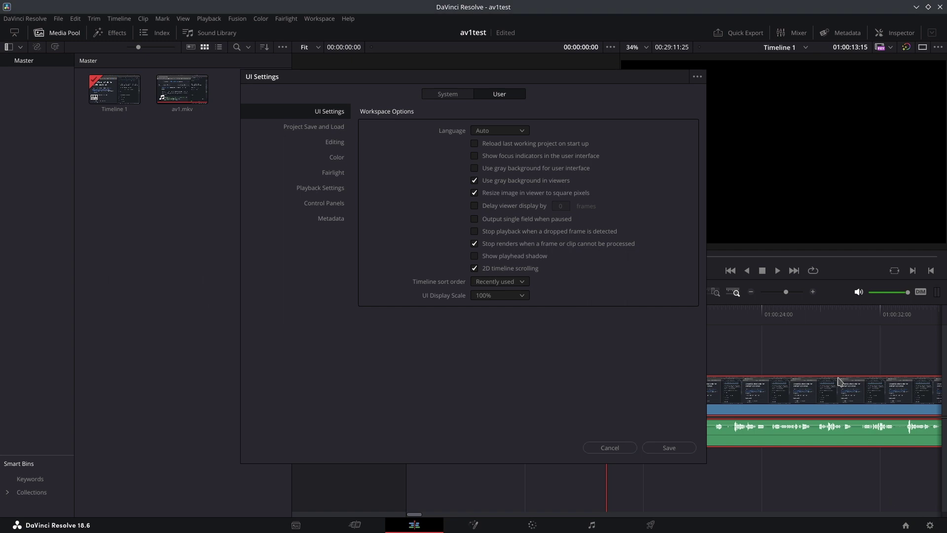
click(610, 448)
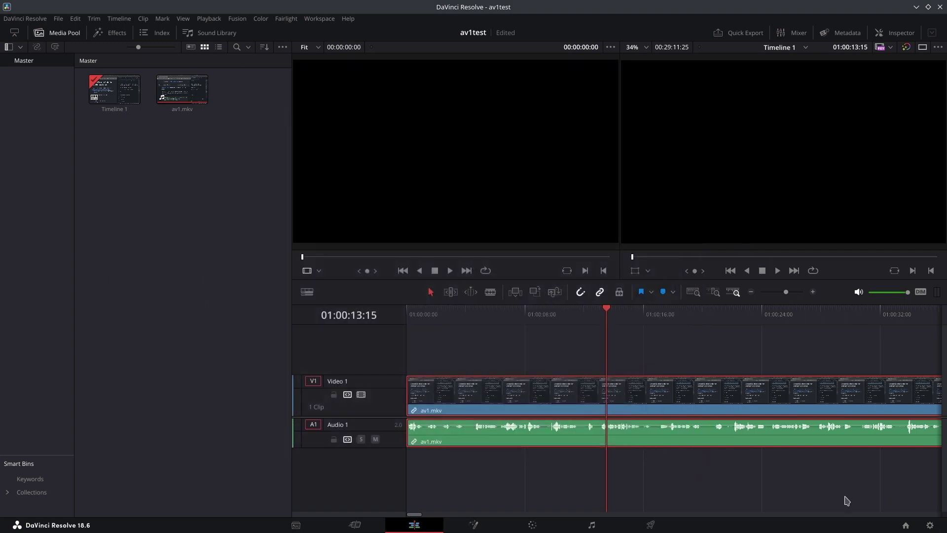
Save HD 720p 30 as the video monitoring format, move the playhead near the start, and dismiss the GPU memory warning.
click(931, 525)
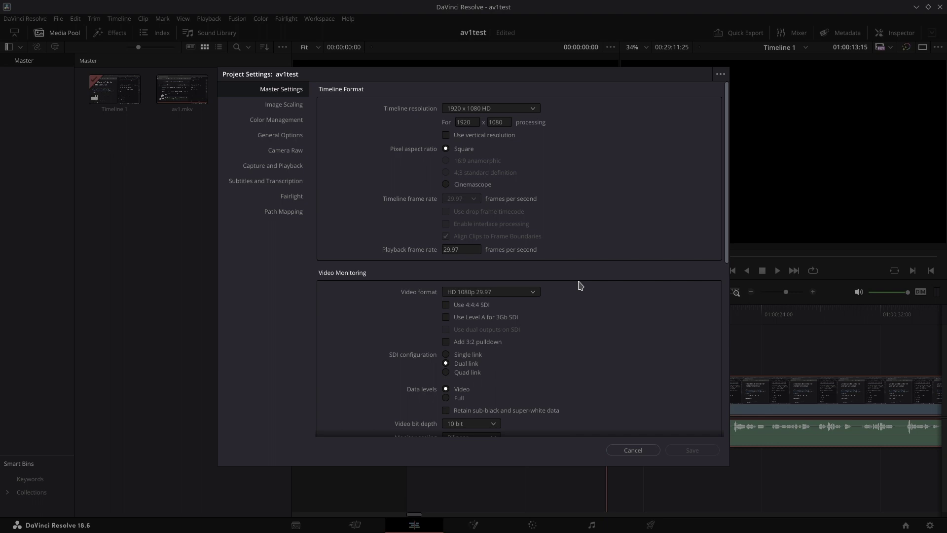
click(505, 295)
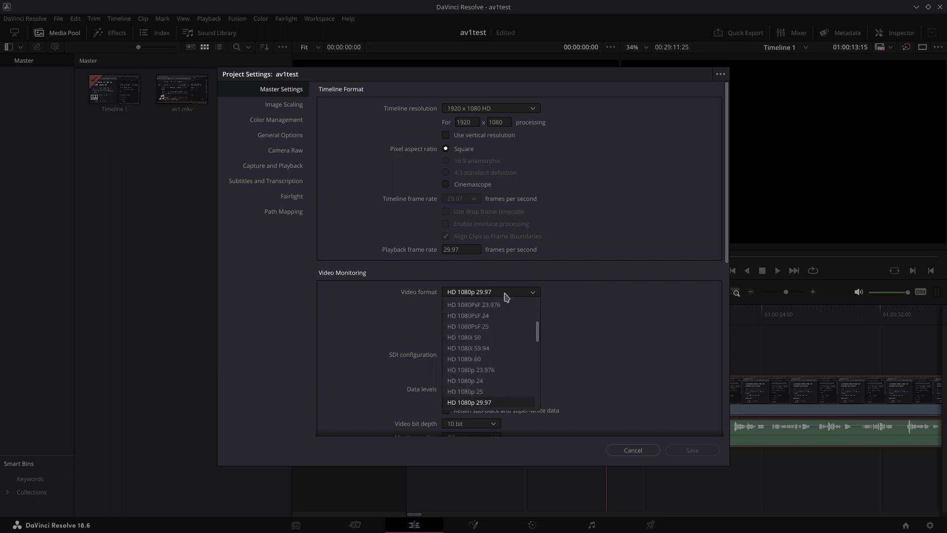
click(505, 295)
click(505, 295)
scroll(533, 317, up, 2)
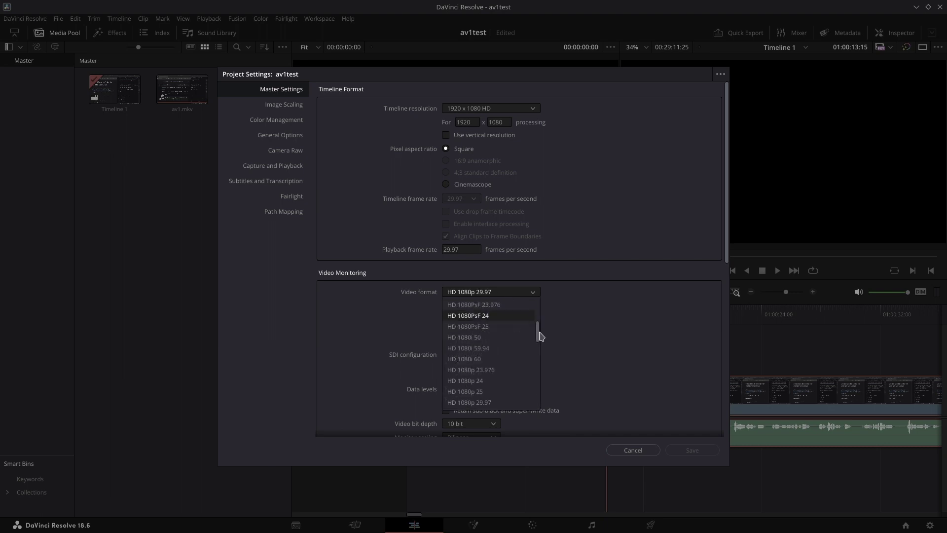
drag(537, 332, 537, 310)
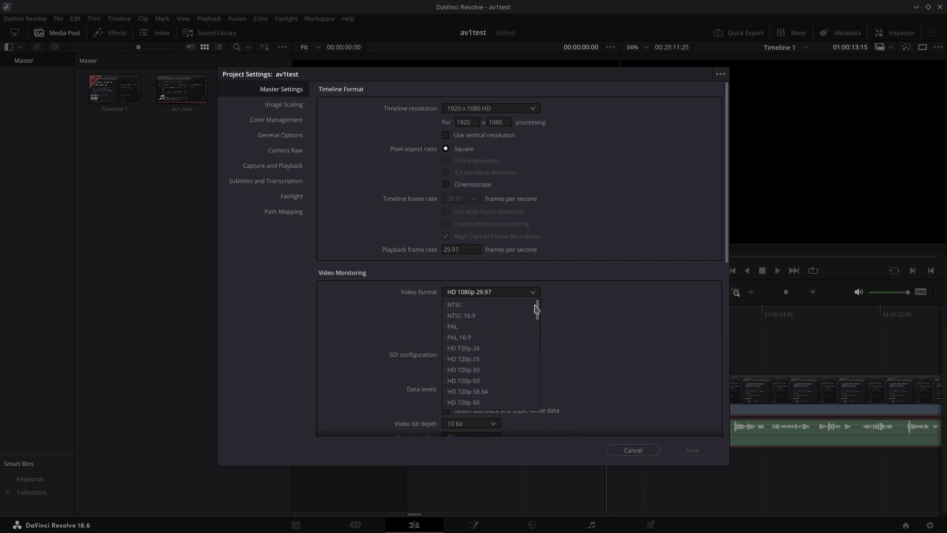
click(493, 372)
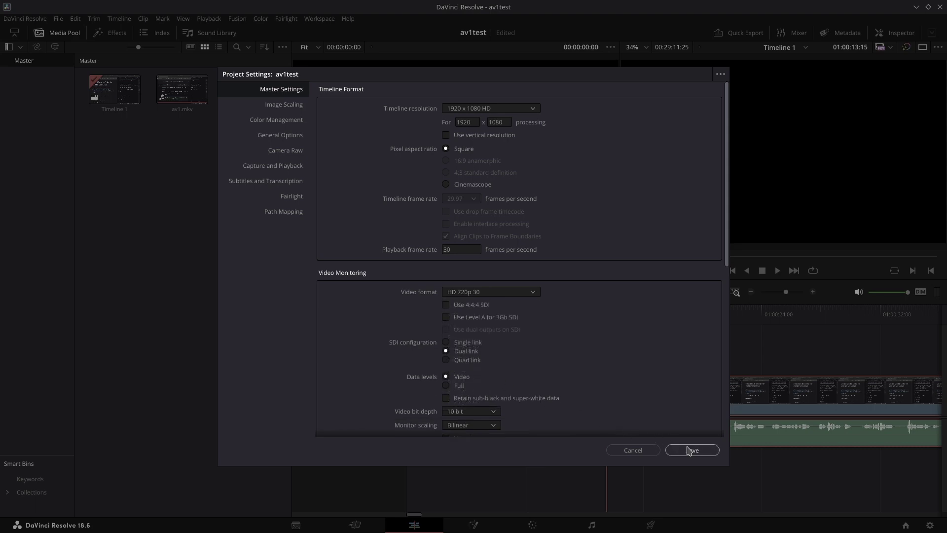
click(690, 451)
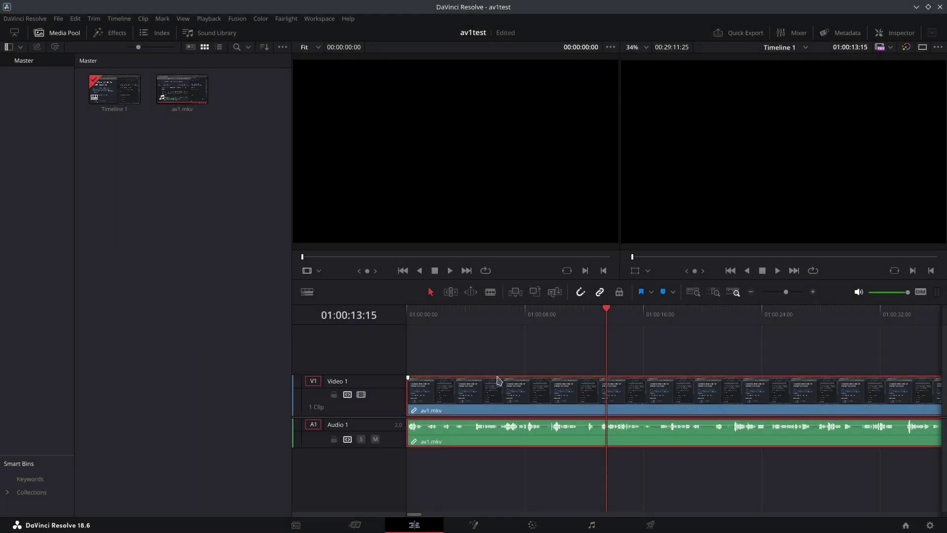
click(423, 315)
key(Return)
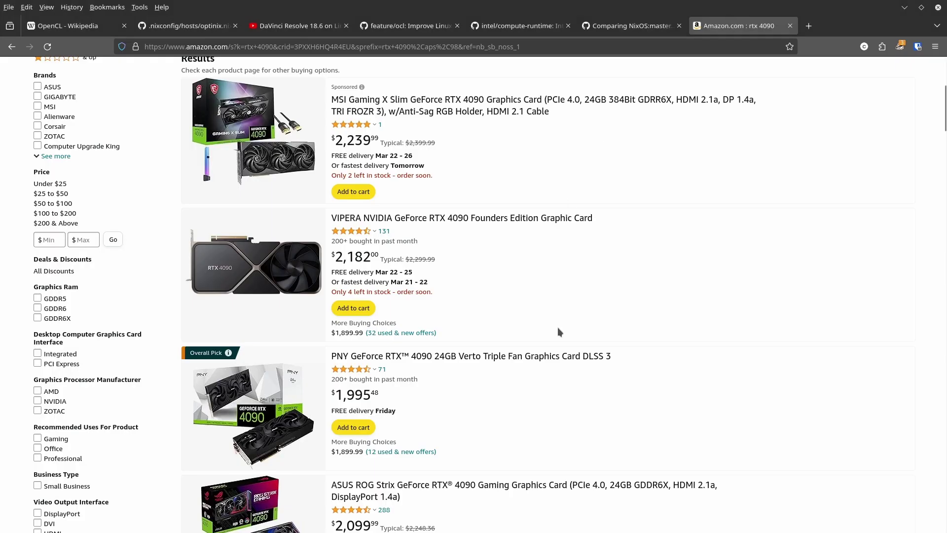
Scroll the Amazon rtx 4090 results down to the MSI Gaming X Slim and Gaming X Trio cards (~$2,239–$2,329).
scroll(560, 329, down, 3)
scroll(560, 330, down, 2)
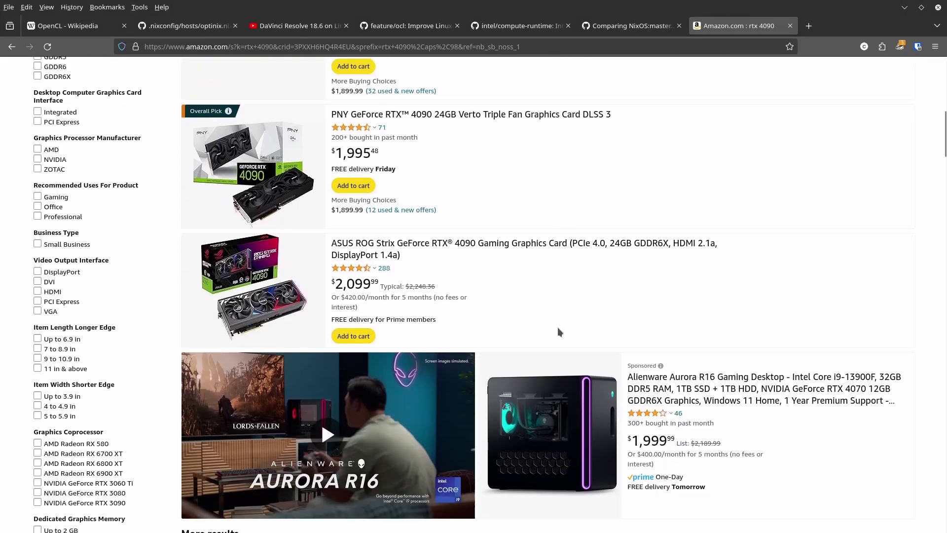
scroll(558, 327, down, 2)
scroll(558, 327, down, 3)
scroll(558, 327, down, 2)
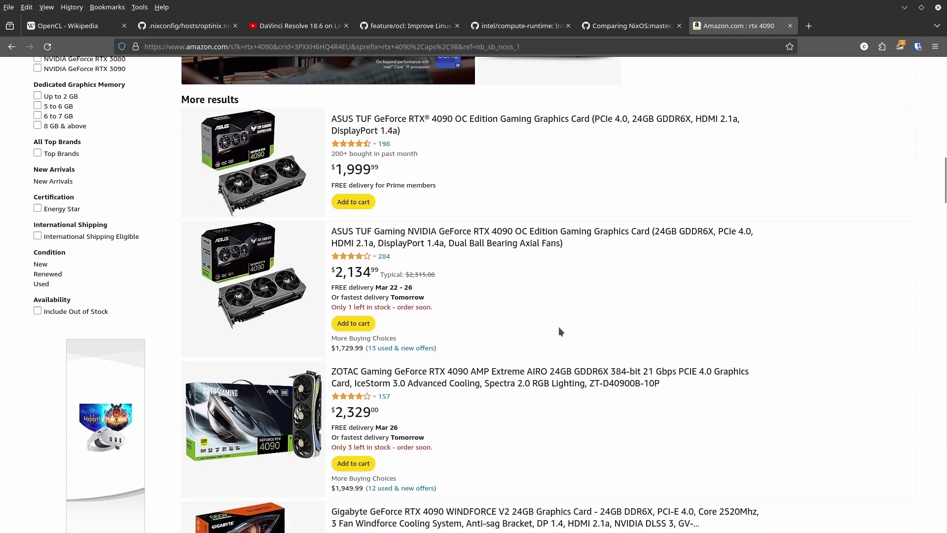
scroll(559, 326, down, 2)
scroll(559, 327, down, 2)
scroll(558, 328, down, 4)
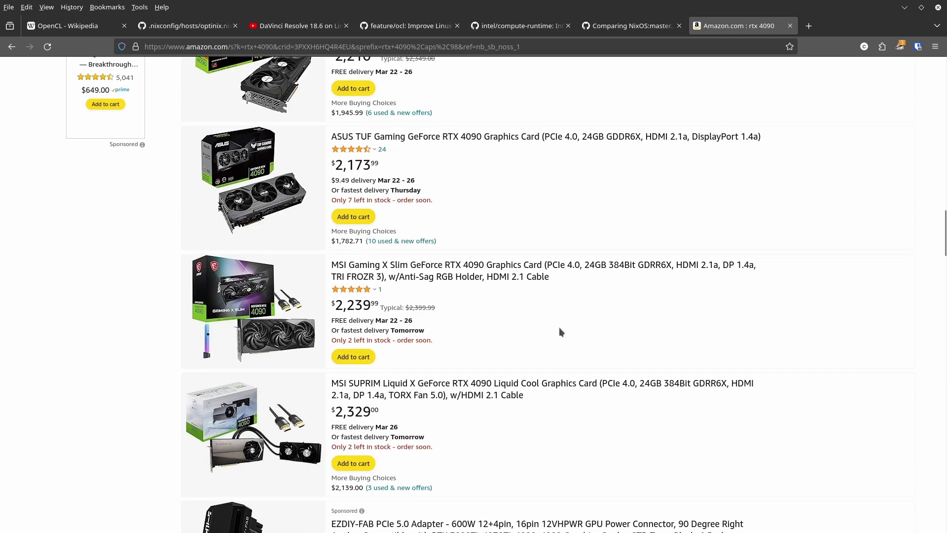
scroll(559, 327, down, 3)
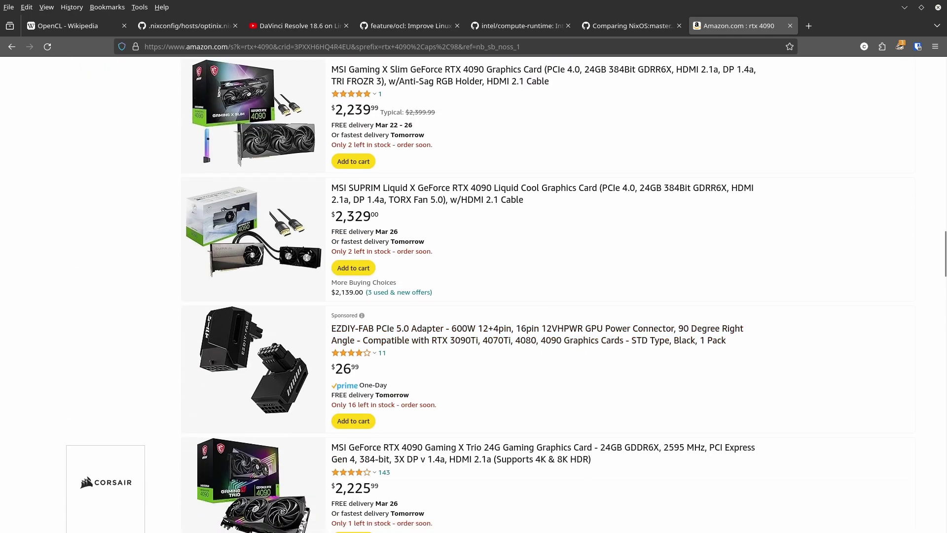